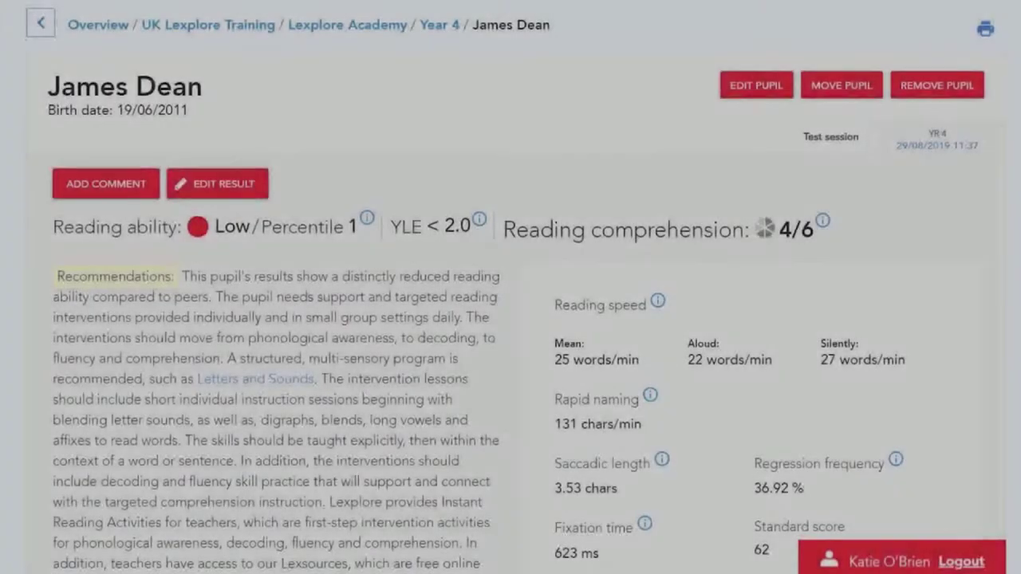
- Scroll down through the Year 4 report
{"action": "scroll", "coordinate": [511, 287], "scroll_direction": "down", "scroll_amount": 5}
{"action": "scroll", "coordinate": [517, 310], "scroll_direction": "down", "scroll_amount": 5}
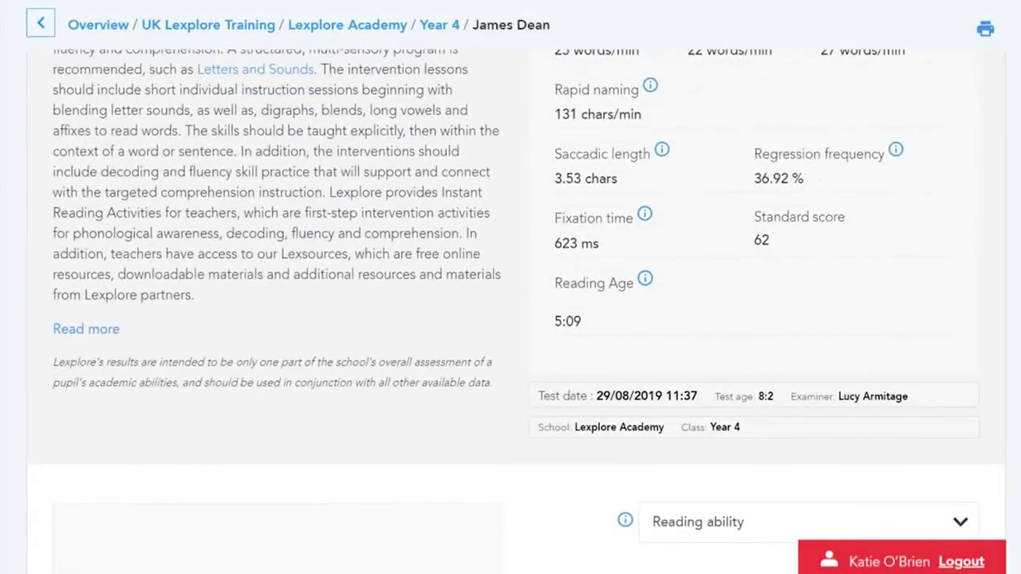
{"action": "scroll", "coordinate": [510, 319], "scroll_direction": "down", "scroll_amount": 6}
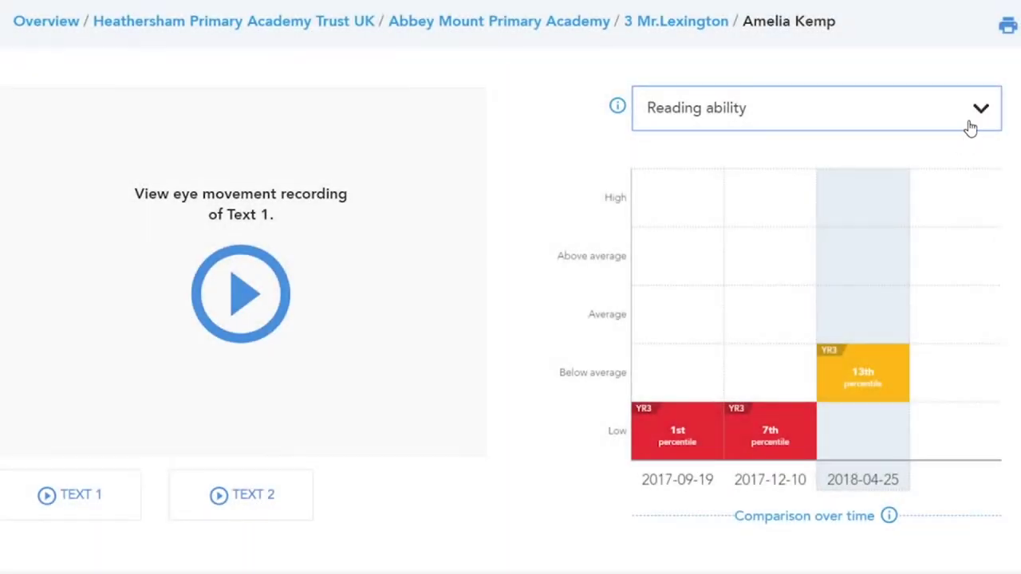
- Chart the pupil's mean reading speed (words/min) over time and inspect its data points
{"action": "left_click", "coordinate": [971, 129]}
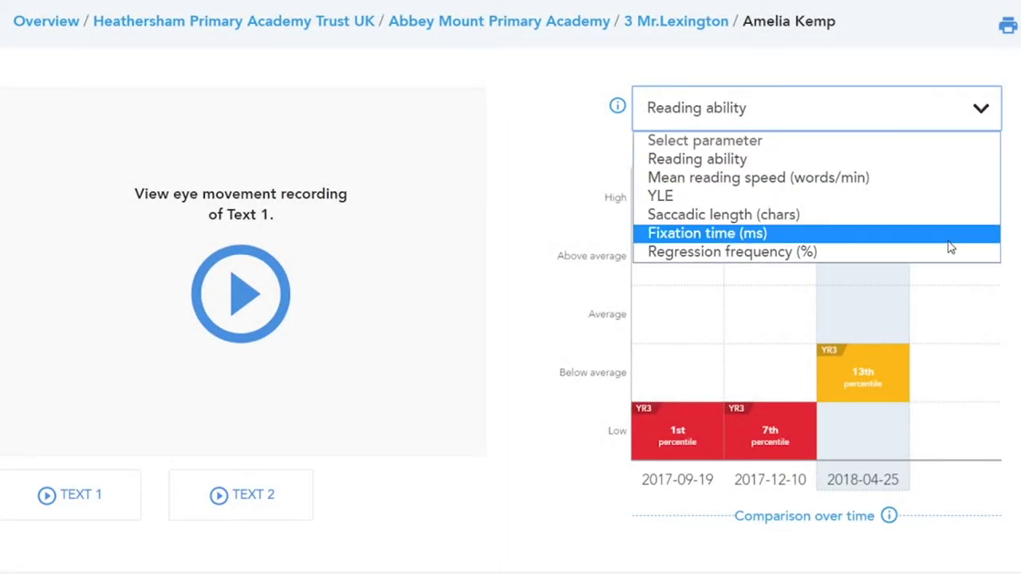
{"action": "left_click", "coordinate": [949, 178]}
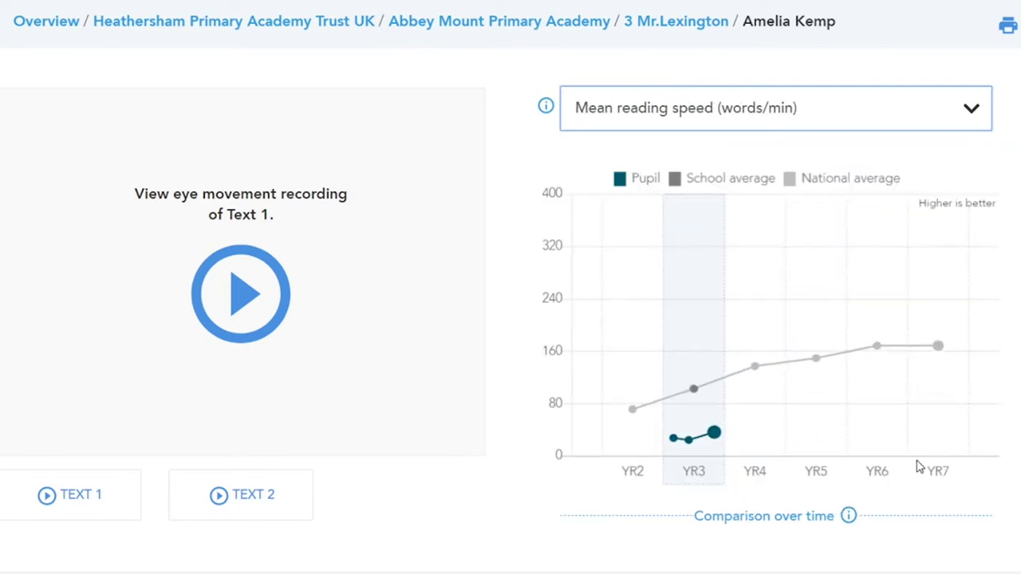
{"action": "mouse_move", "coordinate": [690, 444]}
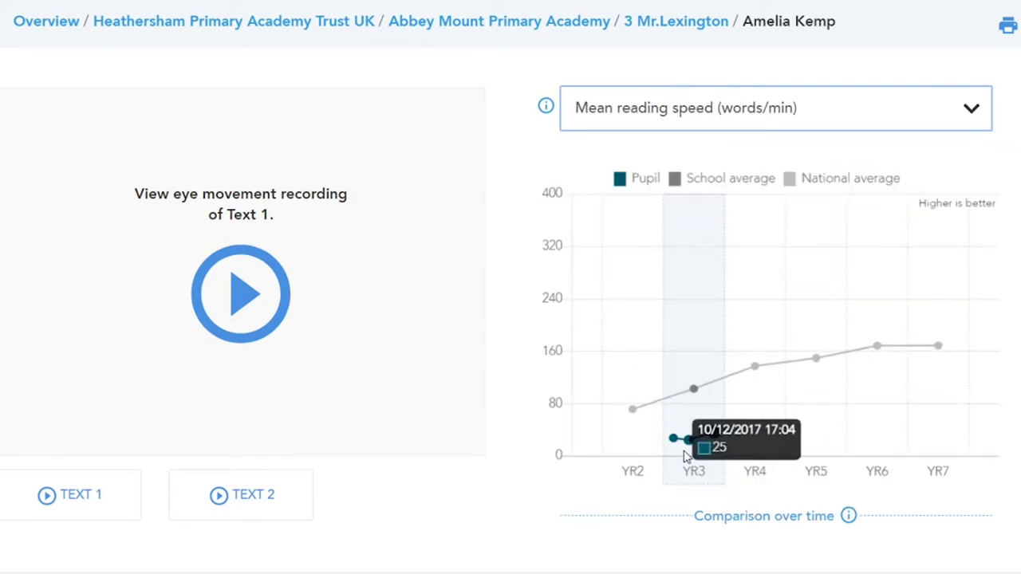
{"action": "mouse_move", "coordinate": [718, 433]}
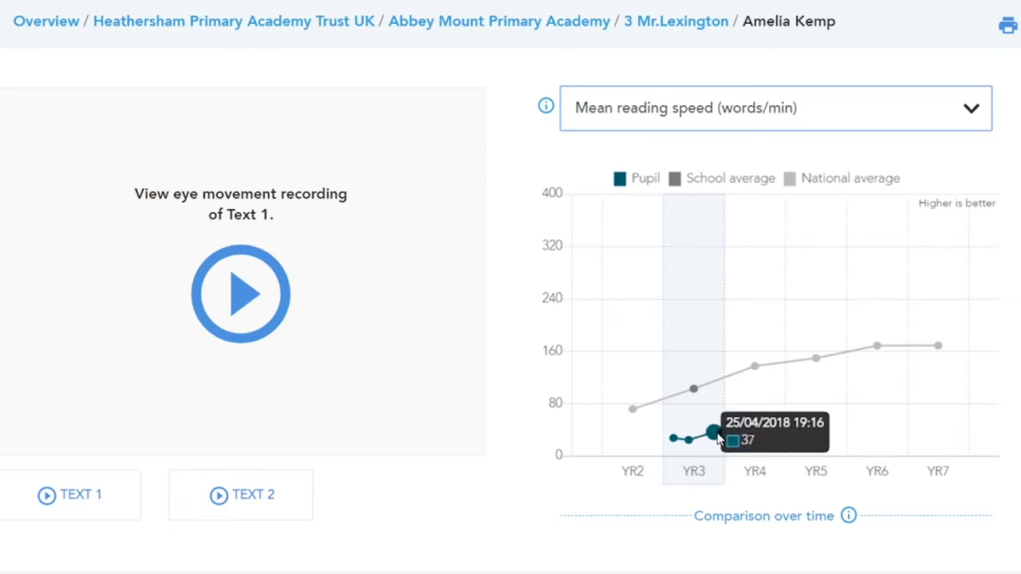
{"action": "mouse_move", "coordinate": [695, 398]}
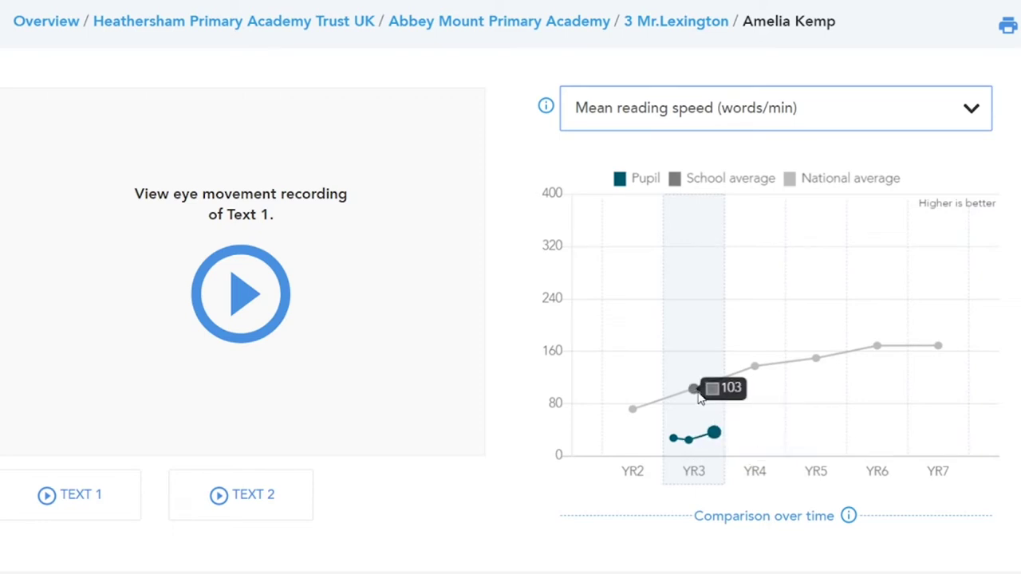
- Switch the comparison chart to fixation time (ms) and inspect its points
{"action": "left_click", "coordinate": [971, 112]}
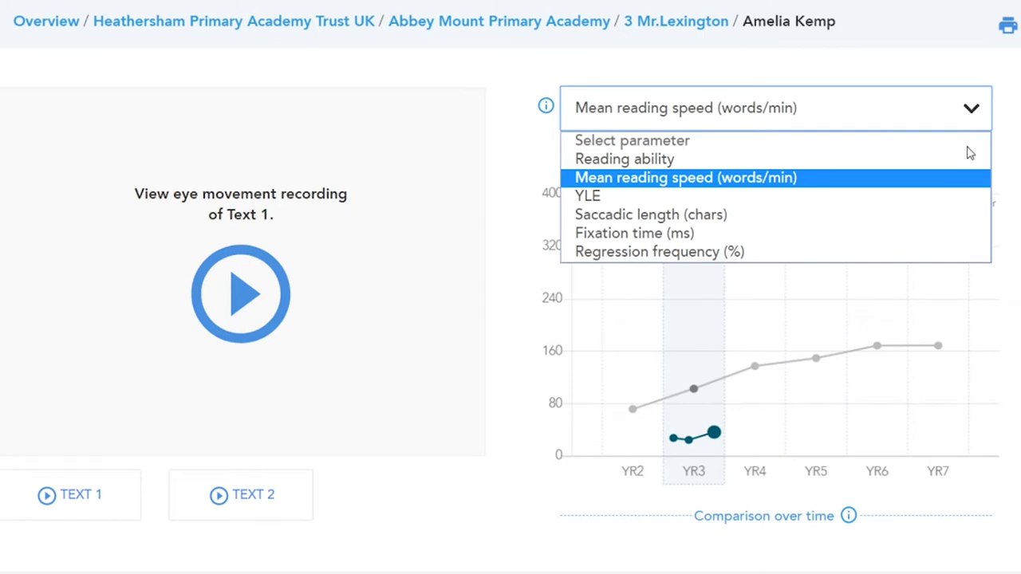
{"action": "left_click", "coordinate": [959, 232]}
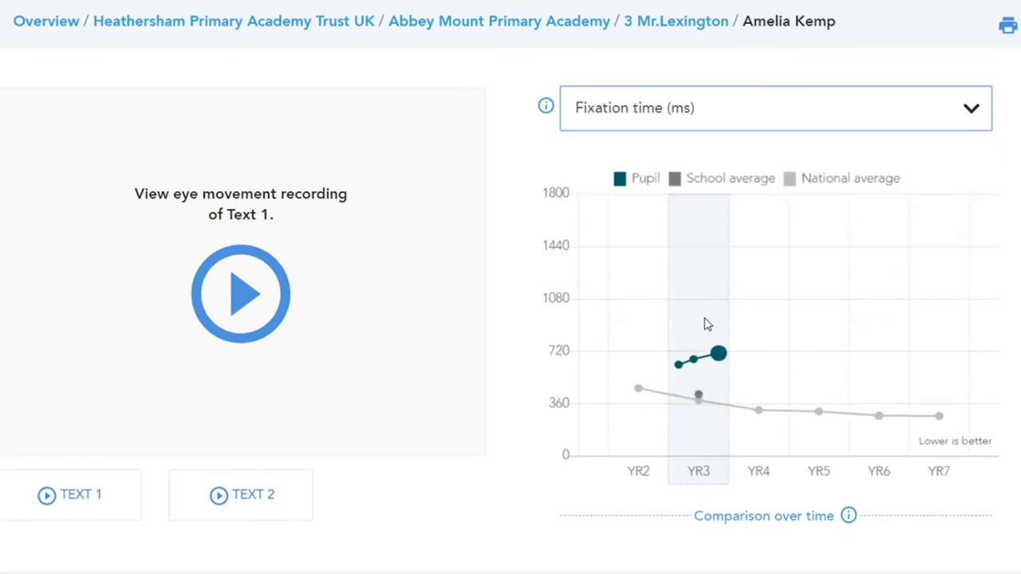
{"action": "mouse_move", "coordinate": [692, 361]}
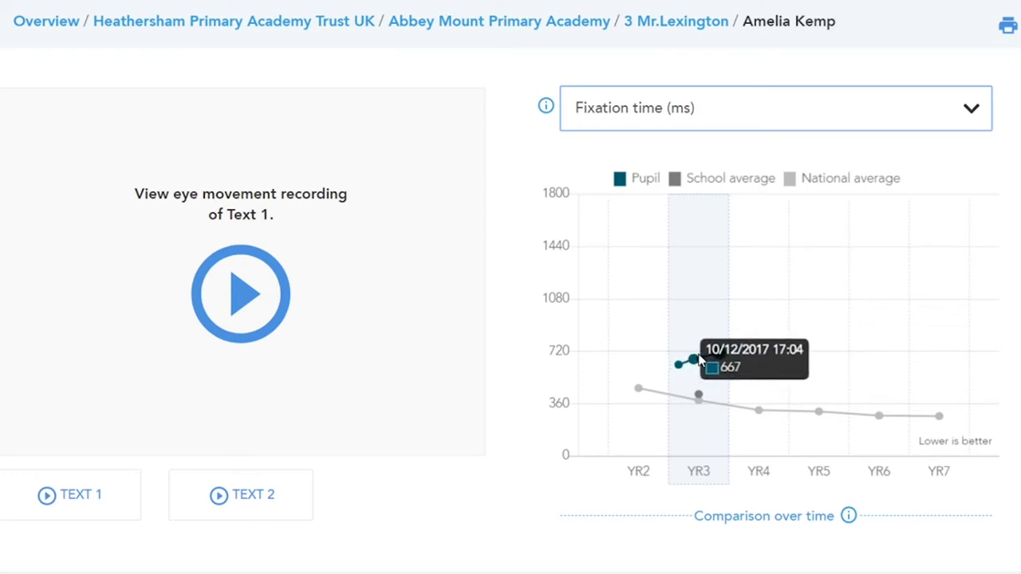
{"action": "mouse_move", "coordinate": [705, 396]}
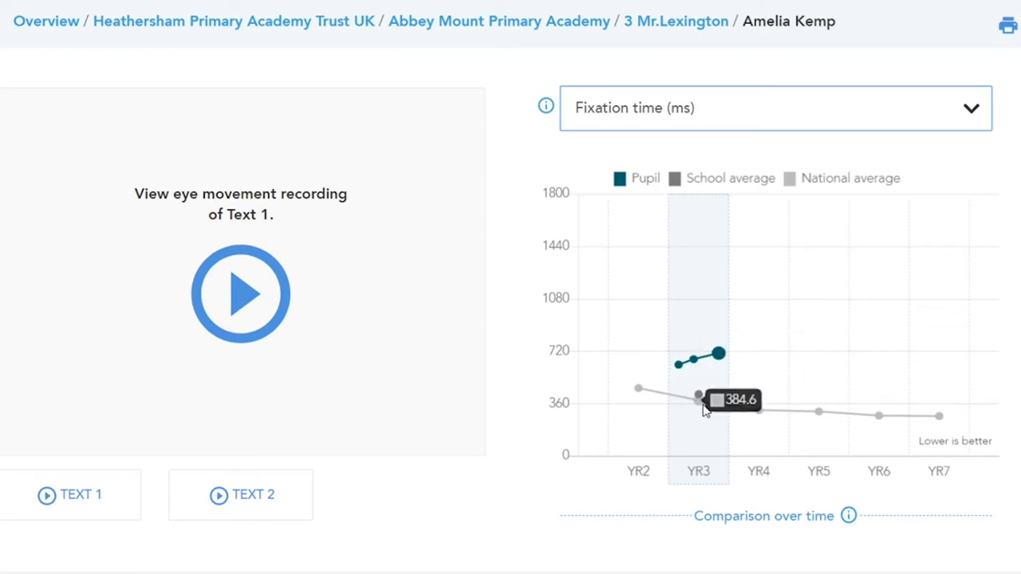
{"action": "left_click", "coordinate": [970, 123]}
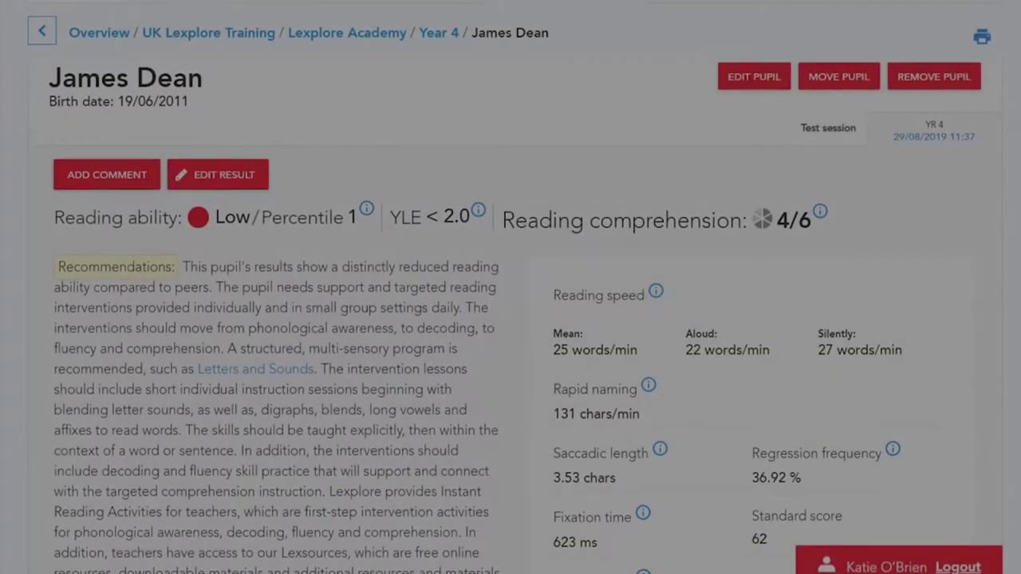
- Scroll to the Year 4 report's recommendations and read the full Recommendations text
{"action": "scroll", "coordinate": [511, 319], "scroll_direction": "down", "scroll_amount": 1}
{"action": "scroll", "coordinate": [511, 319], "scroll_direction": "down", "scroll_amount": 1}
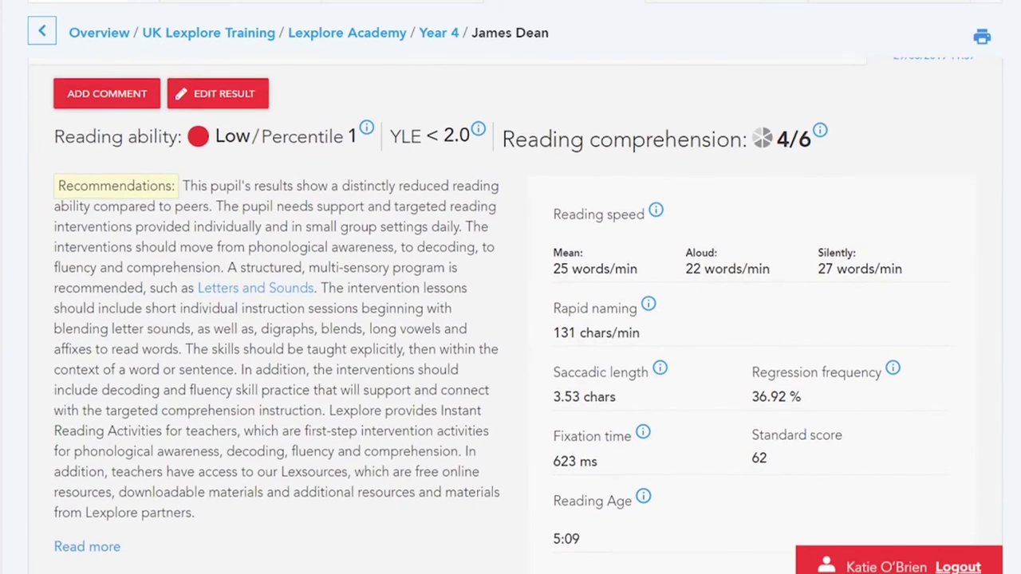
{"action": "scroll", "coordinate": [510, 319], "scroll_direction": "down", "scroll_amount": 1}
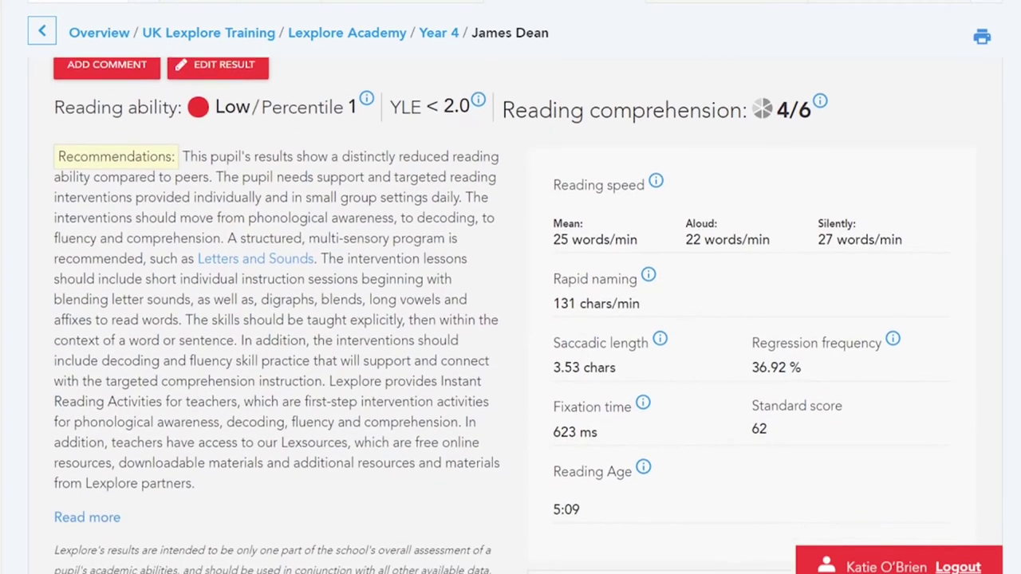
{"action": "scroll", "coordinate": [511, 319], "scroll_direction": "down", "scroll_amount": 1}
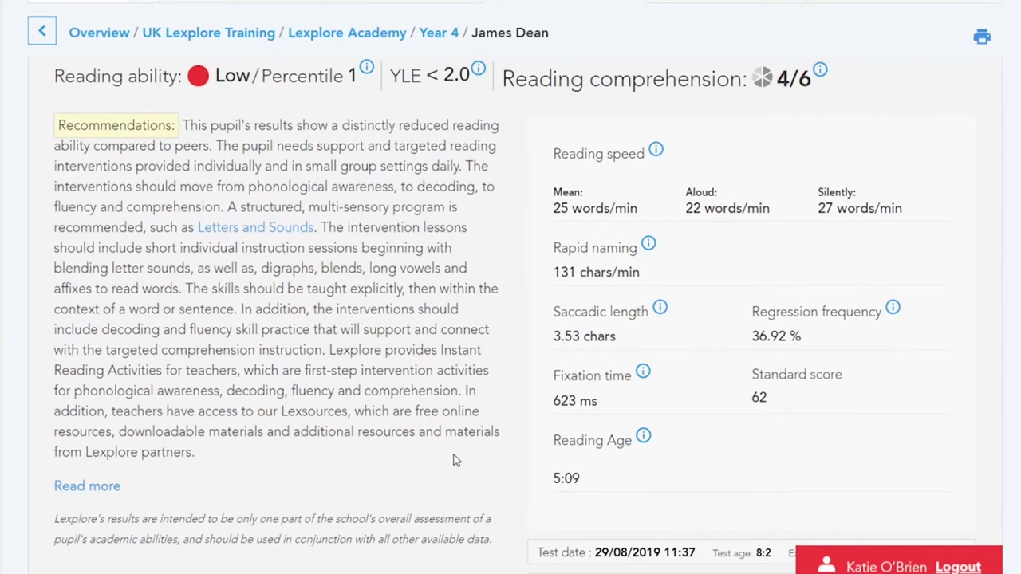
{"action": "left_click", "coordinate": [107, 488]}
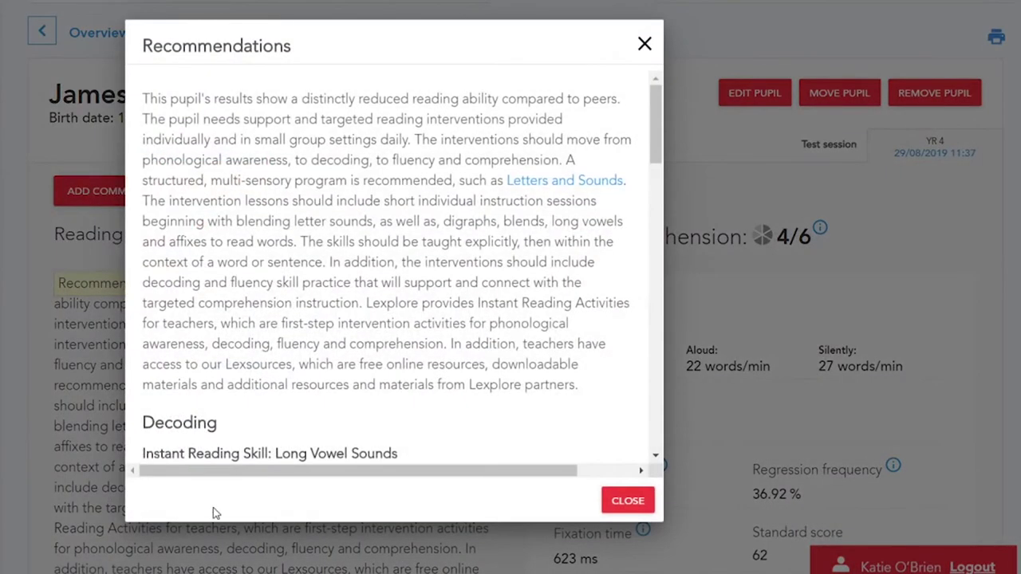
{"action": "left_click_drag", "start_coordinate": [657, 135], "coordinate": [712, 429]}
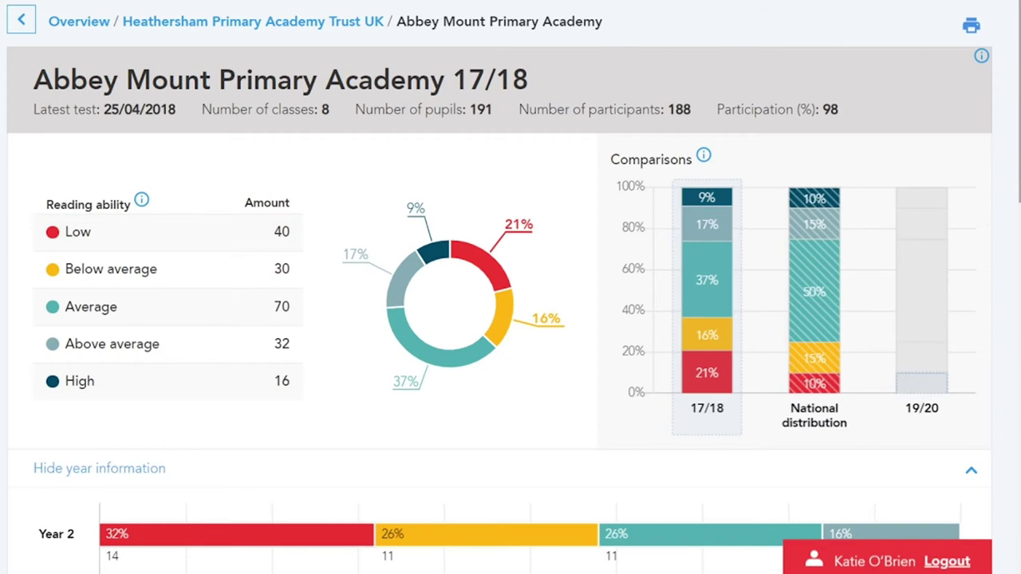
- Bring up the 3 Mr.Lexington class card: Low 3, Below average 3, Average 8, Above average 5, High 2
{"action": "scroll", "coordinate": [511, 319], "scroll_direction": "down", "scroll_amount": 1}
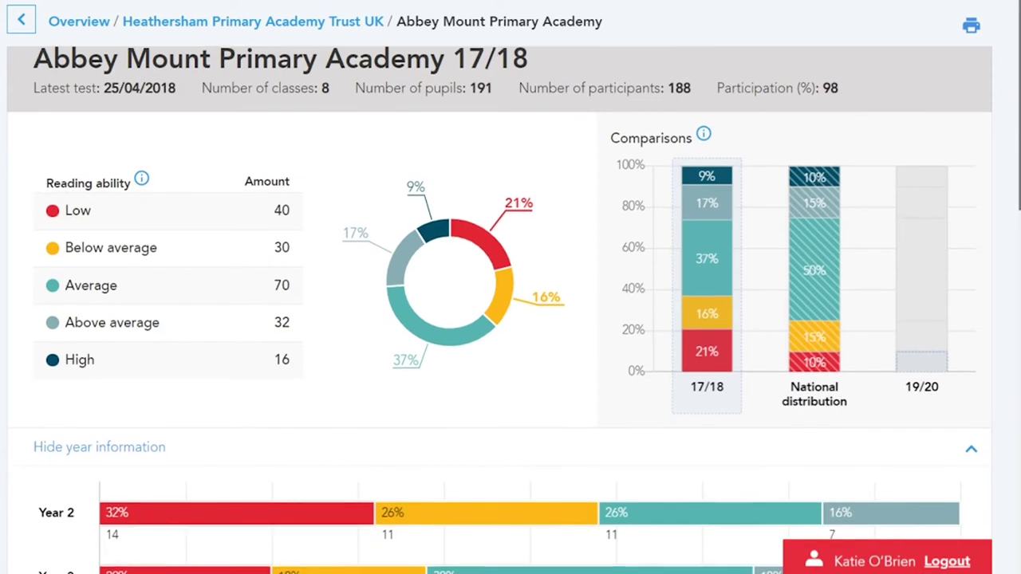
{"action": "scroll", "coordinate": [510, 319], "scroll_direction": "down", "scroll_amount": 2}
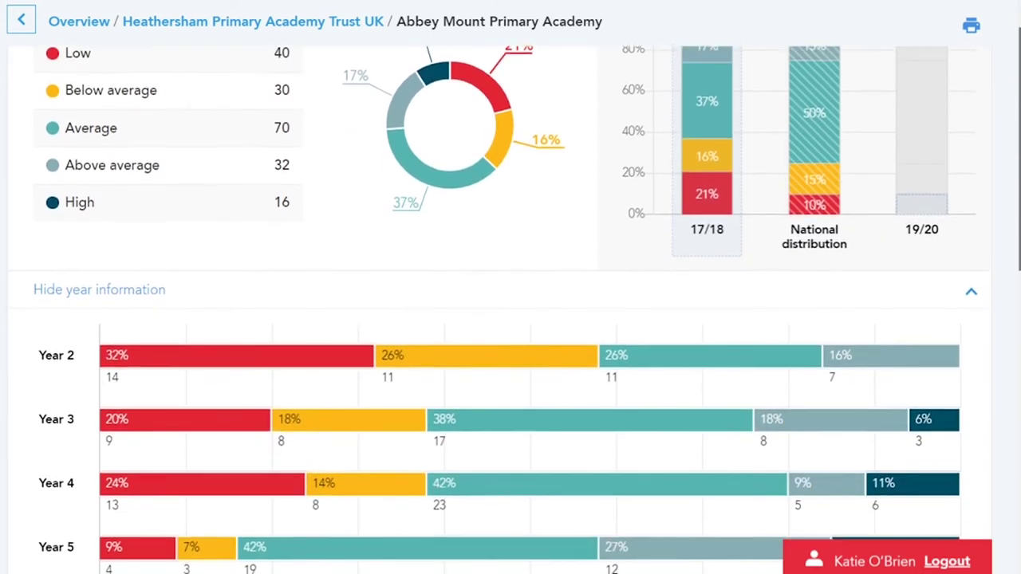
{"action": "scroll", "coordinate": [510, 319], "scroll_direction": "down", "scroll_amount": 2}
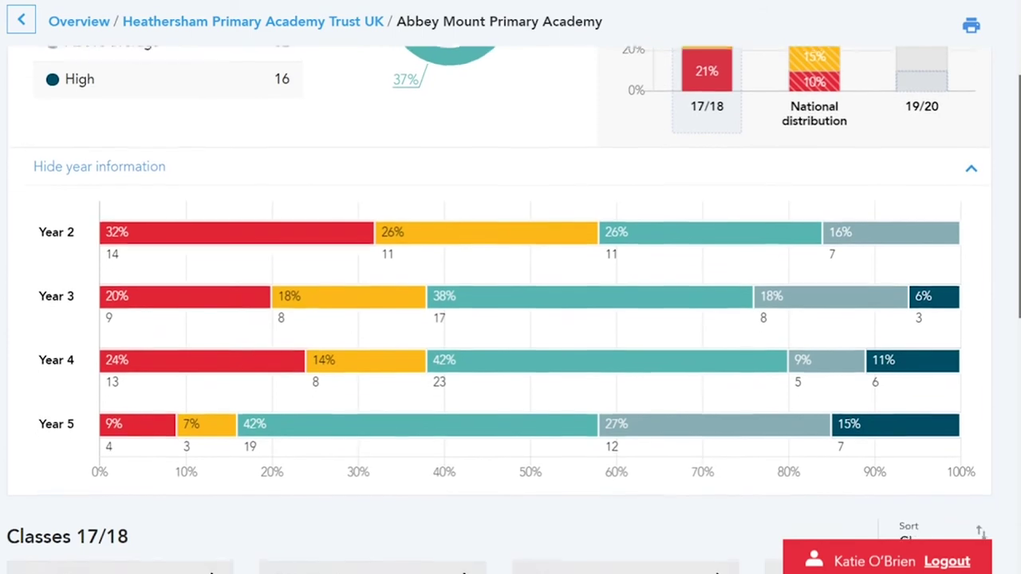
{"action": "scroll", "coordinate": [510, 319], "scroll_direction": "down", "scroll_amount": 1}
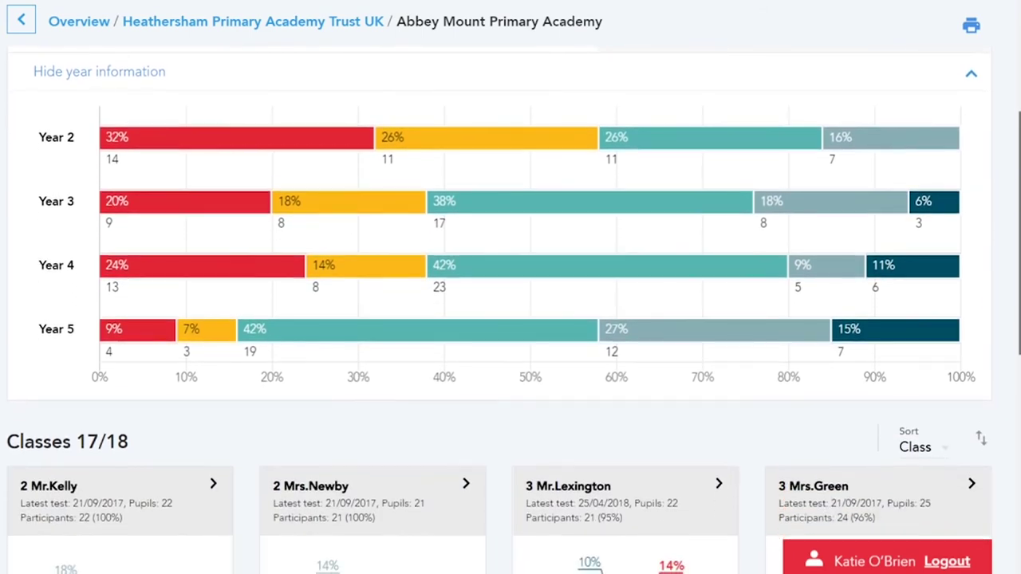
{"action": "scroll", "coordinate": [511, 318], "scroll_direction": "down", "scroll_amount": 2}
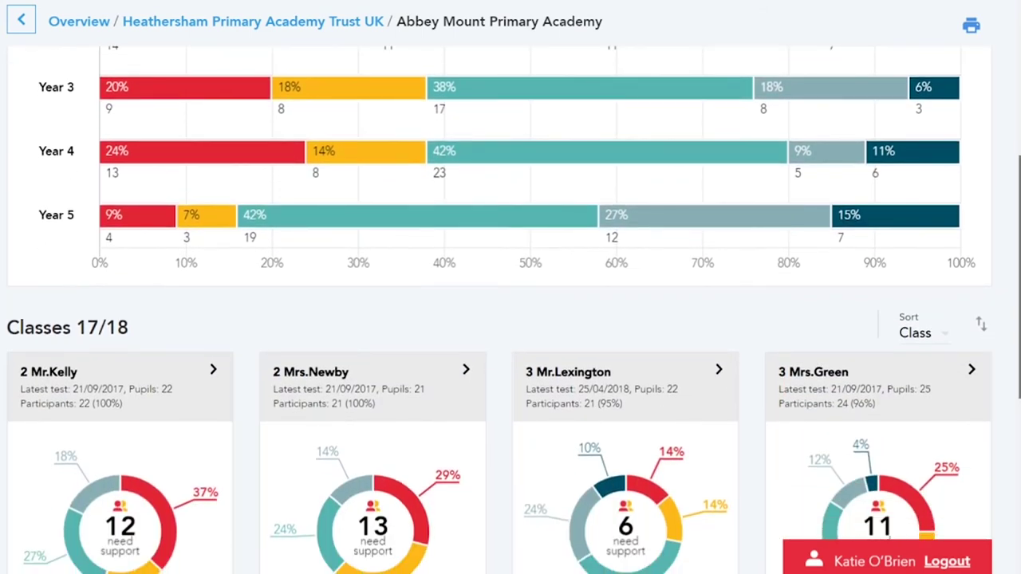
{"action": "scroll", "coordinate": [510, 319], "scroll_direction": "down", "scroll_amount": 2}
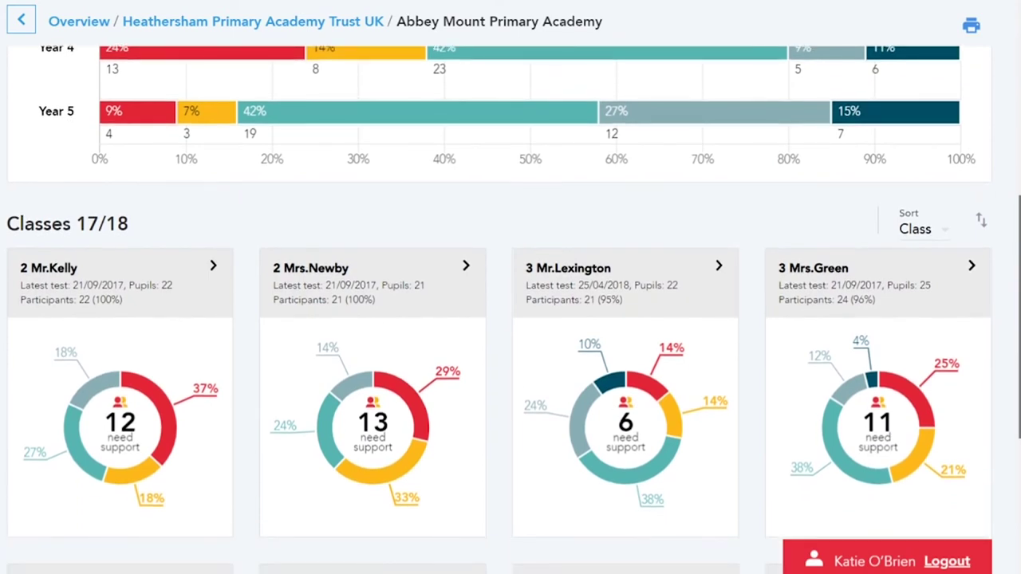
{"action": "scroll", "coordinate": [511, 319], "scroll_direction": "down", "scroll_amount": 2}
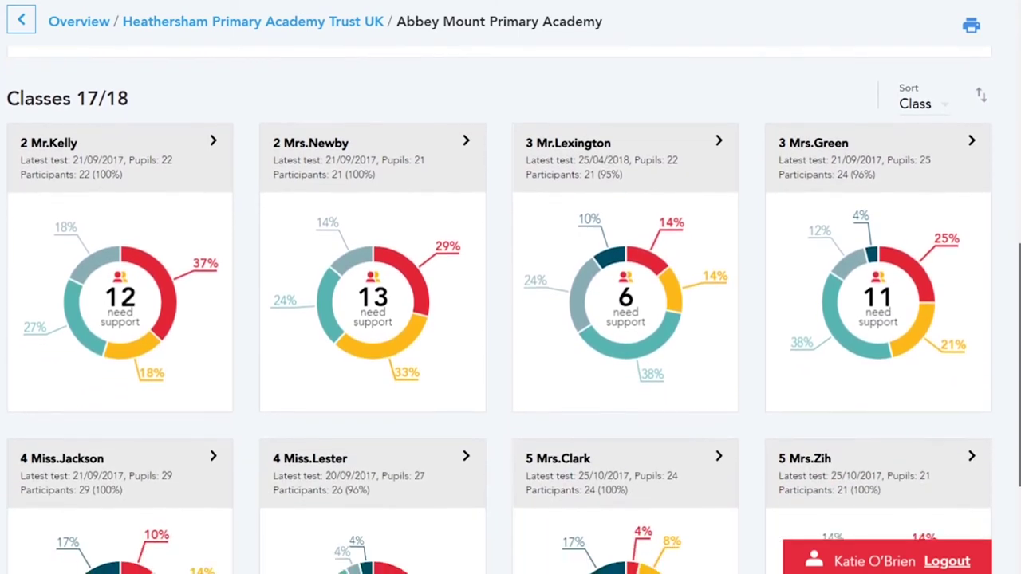
{"action": "scroll", "coordinate": [510, 319], "scroll_direction": "down", "scroll_amount": 1}
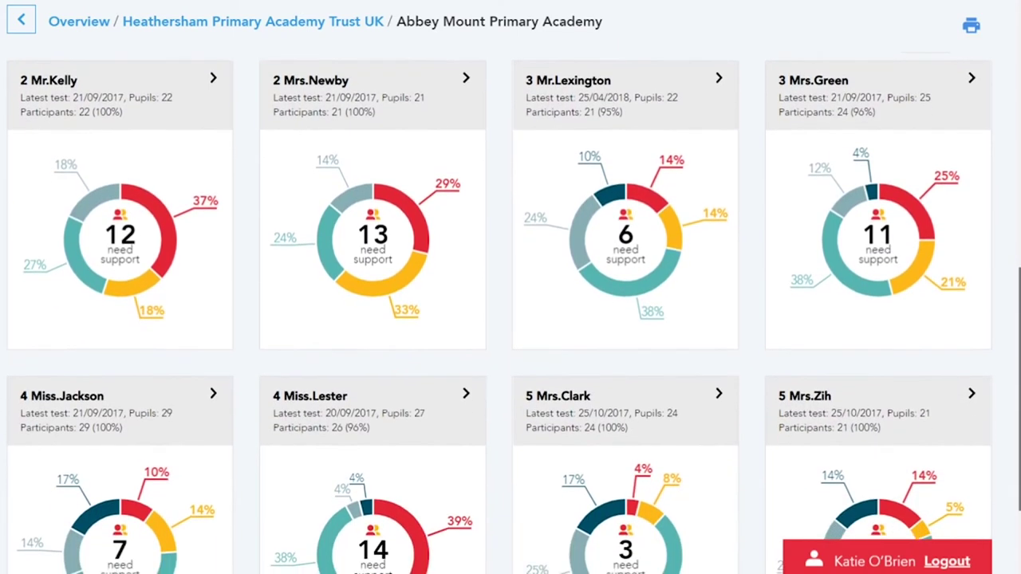
{"action": "mouse_move", "coordinate": [625, 114]}
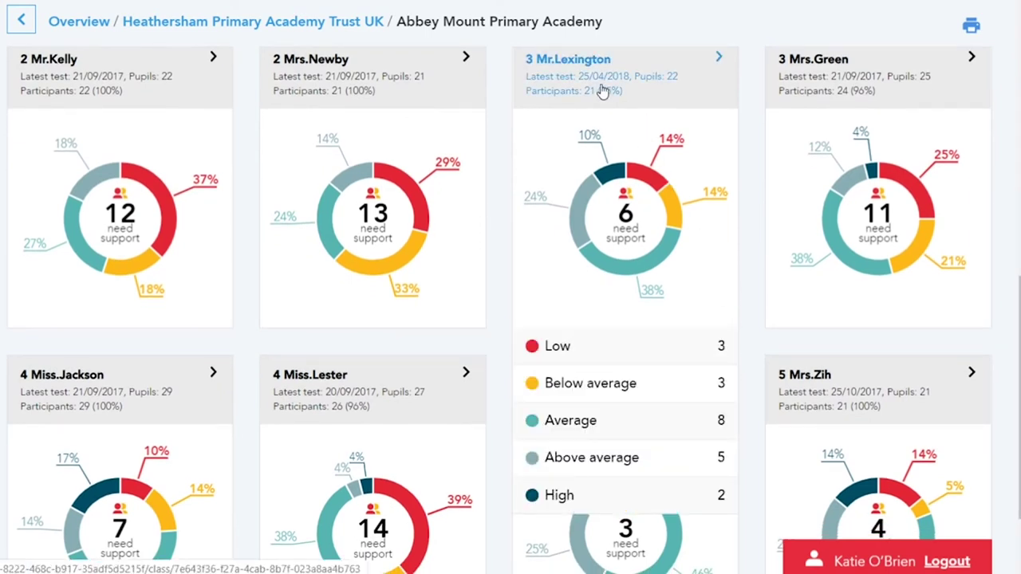
- Open the 3 Mr.Lexington class report and scroll down to its Pupils table
{"action": "left_click", "coordinate": [559, 74]}
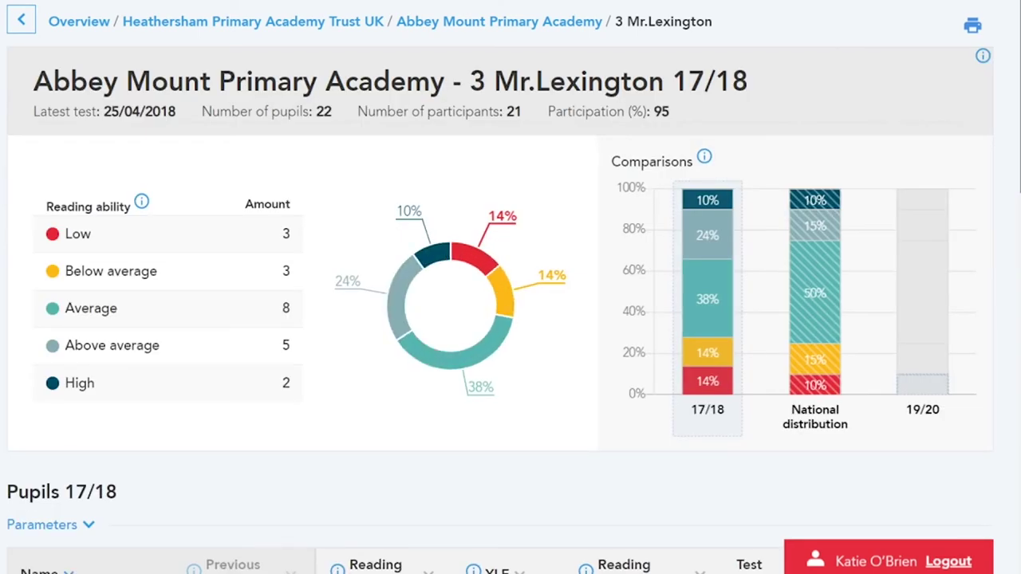
{"action": "scroll", "coordinate": [510, 319], "scroll_direction": "down", "scroll_amount": 4}
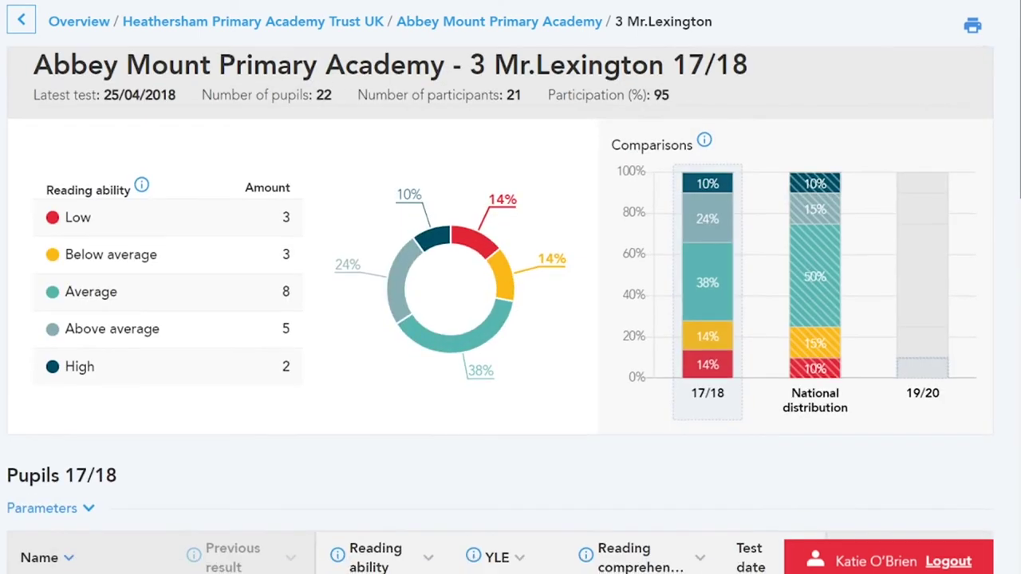
{"action": "scroll", "coordinate": [510, 319], "scroll_direction": "down", "scroll_amount": 3}
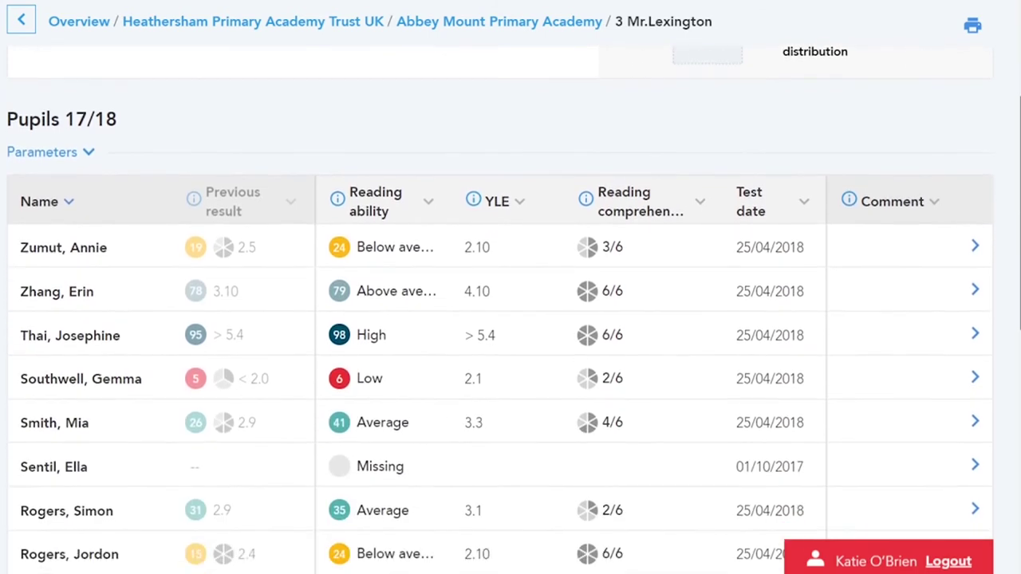
{"action": "scroll", "coordinate": [510, 319], "scroll_direction": "down", "scroll_amount": 1}
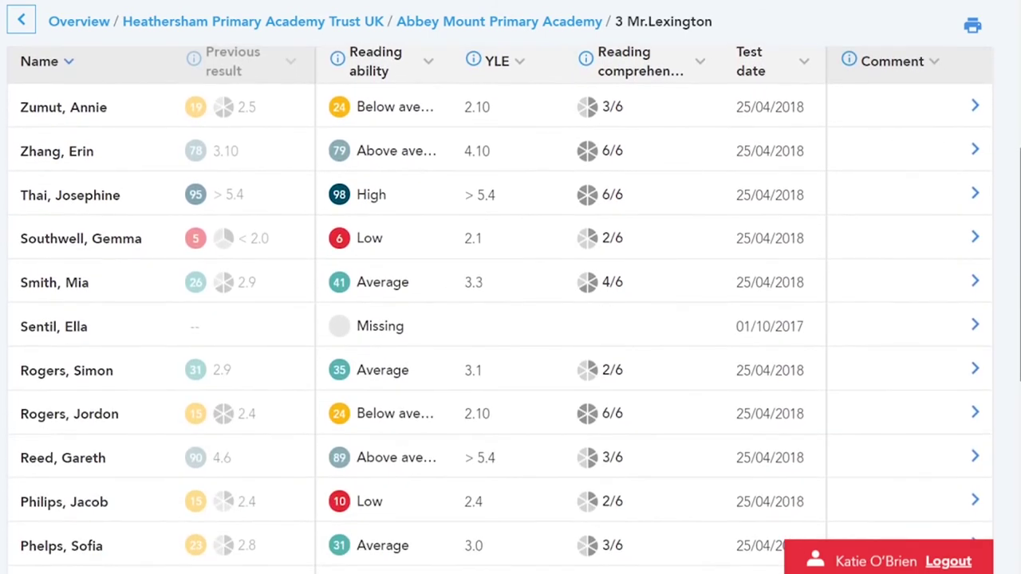
- Sort the pupils by reading ability, highest first, and review their YLE and comprehension scores
{"action": "left_click", "coordinate": [427, 70]}
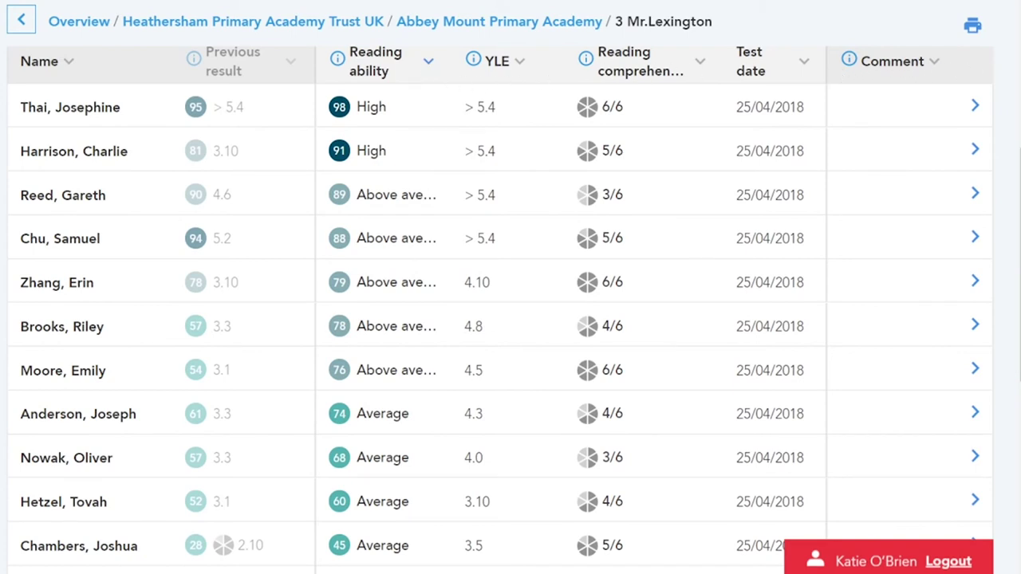
{"action": "scroll", "coordinate": [499, 309], "scroll_direction": "down", "scroll_amount": 5}
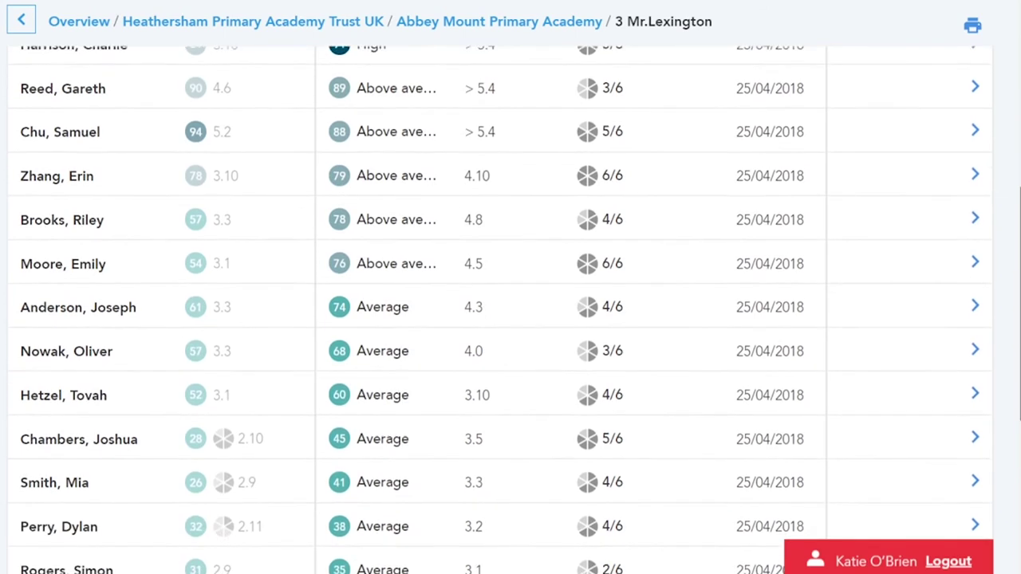
{"action": "scroll", "coordinate": [511, 309], "scroll_direction": "down", "scroll_amount": 7}
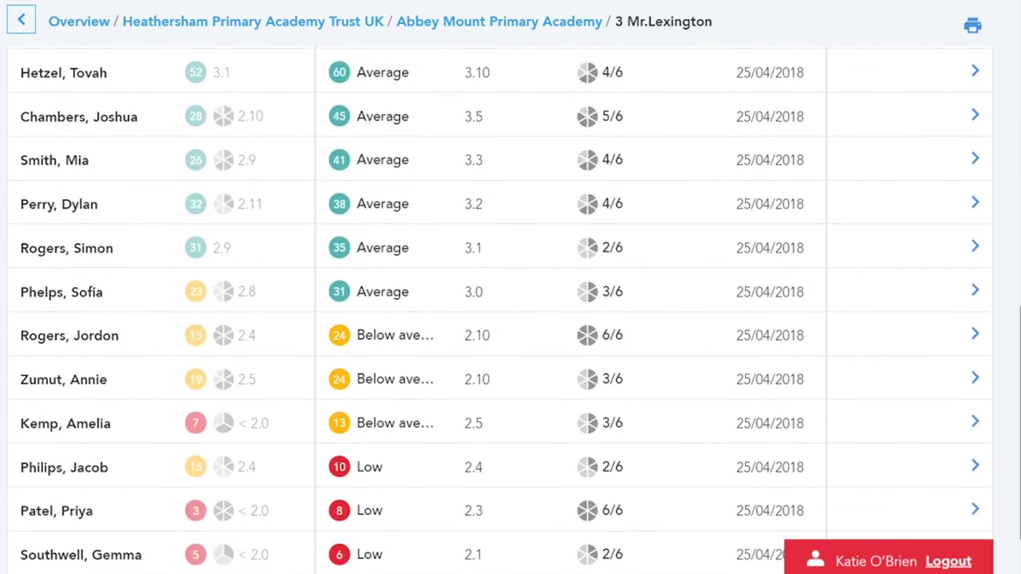
{"action": "mouse_move", "coordinate": [341, 354]}
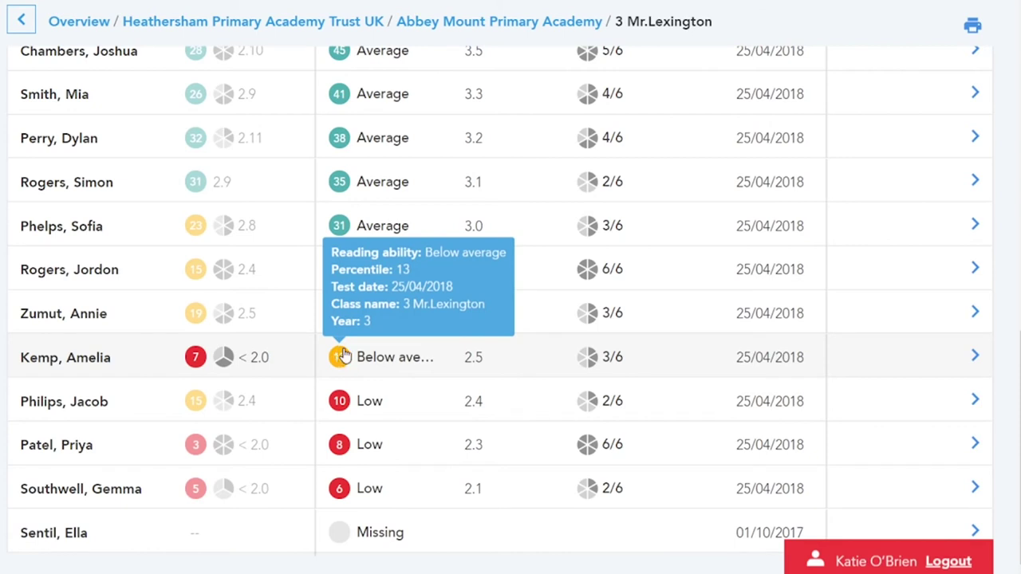
{"action": "mouse_move", "coordinate": [484, 357]}
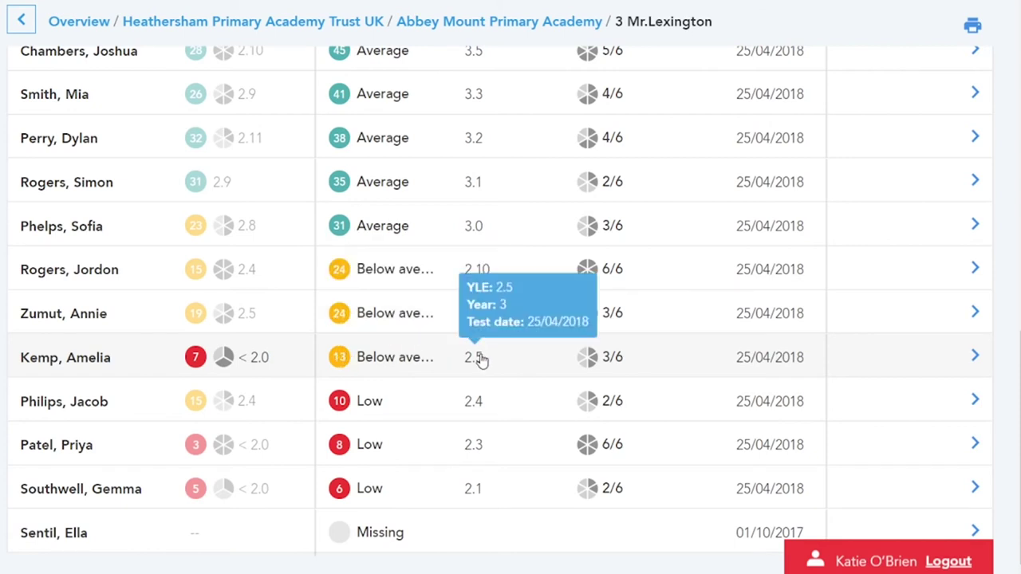
{"action": "mouse_move", "coordinate": [584, 359]}
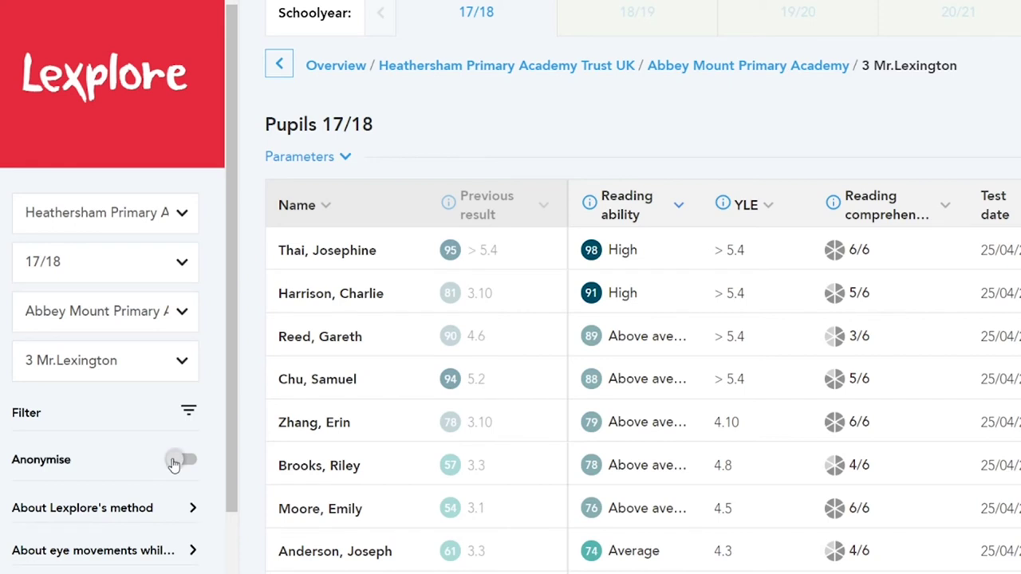
- Turn on Anonymise so pupils appear as numbers like 'Pupil 91', then scroll the list
{"action": "left_click", "coordinate": [176, 462]}
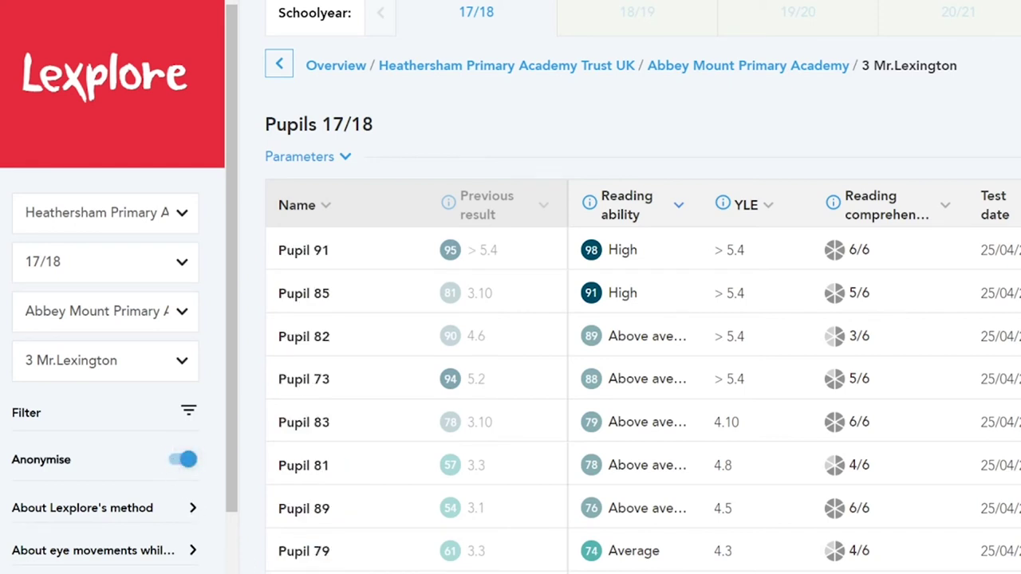
{"action": "scroll", "coordinate": [643, 332], "scroll_direction": "down", "scroll_amount": 3}
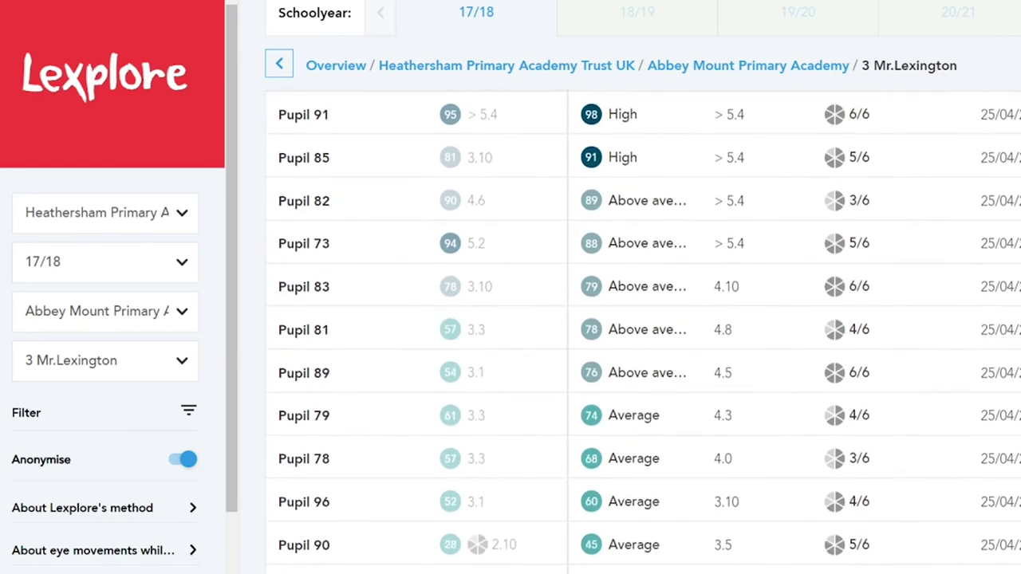
{"action": "scroll", "coordinate": [643, 332], "scroll_direction": "down", "scroll_amount": 2}
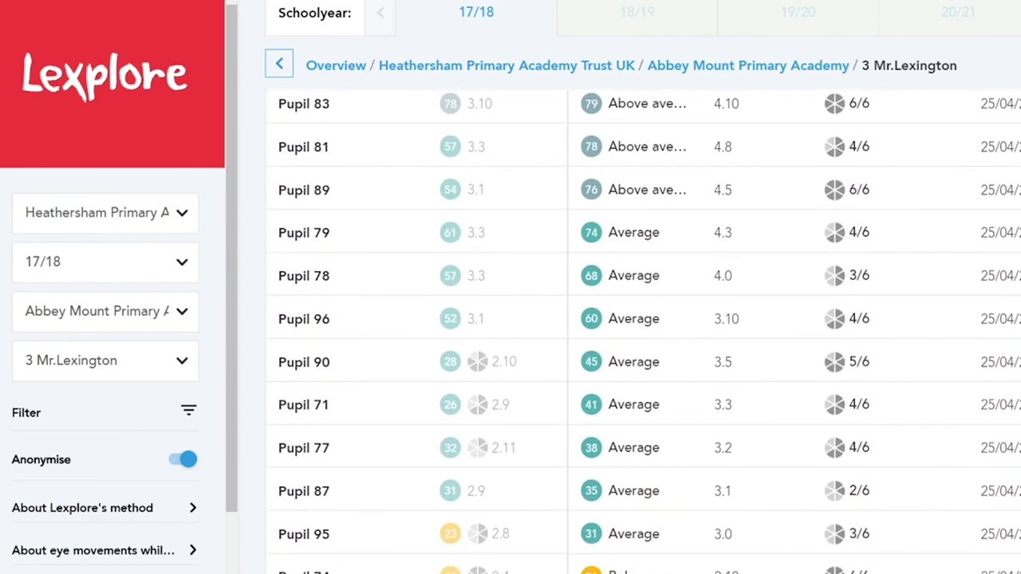